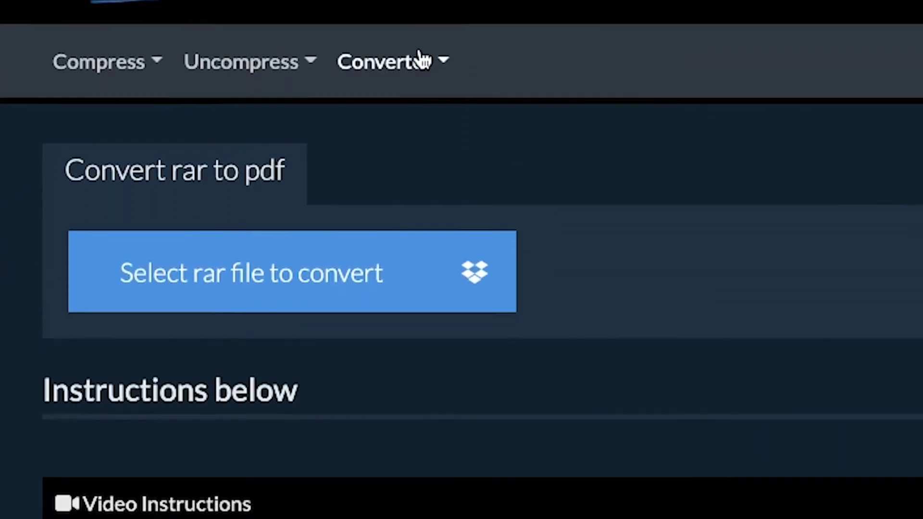
# Load 'How to Win Bananas and Influence Monkeys.rar' from the Desktop into the rar-to-pdf converter.
pyautogui.click(418, 62)
pyautogui.scroll(5, 413, 386)
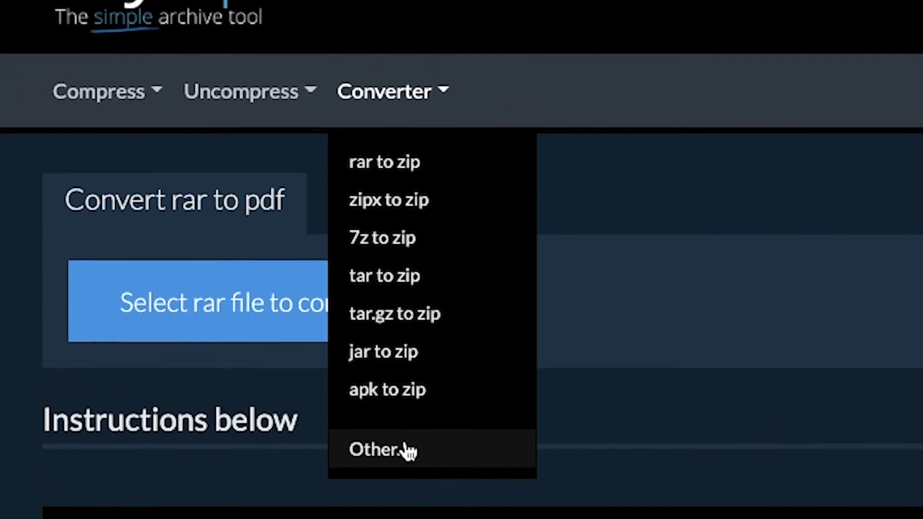
pyautogui.click(409, 187)
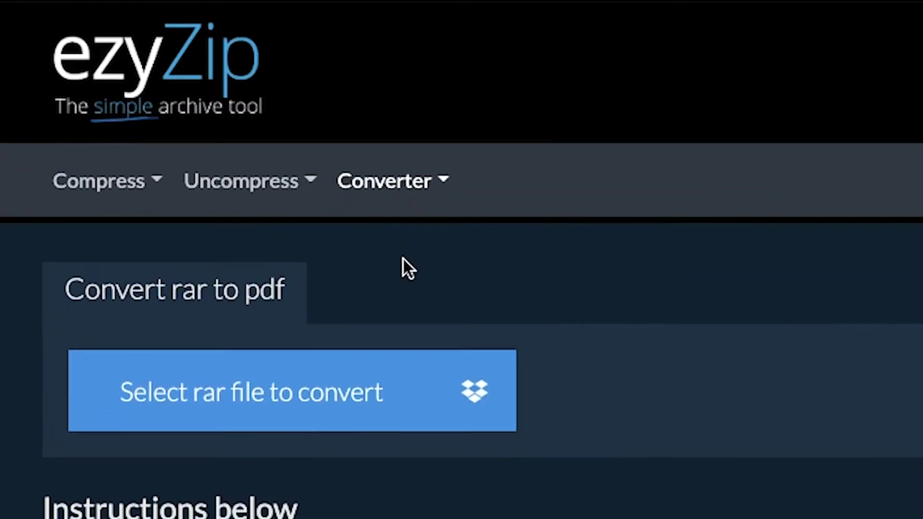
pyautogui.click(383, 391)
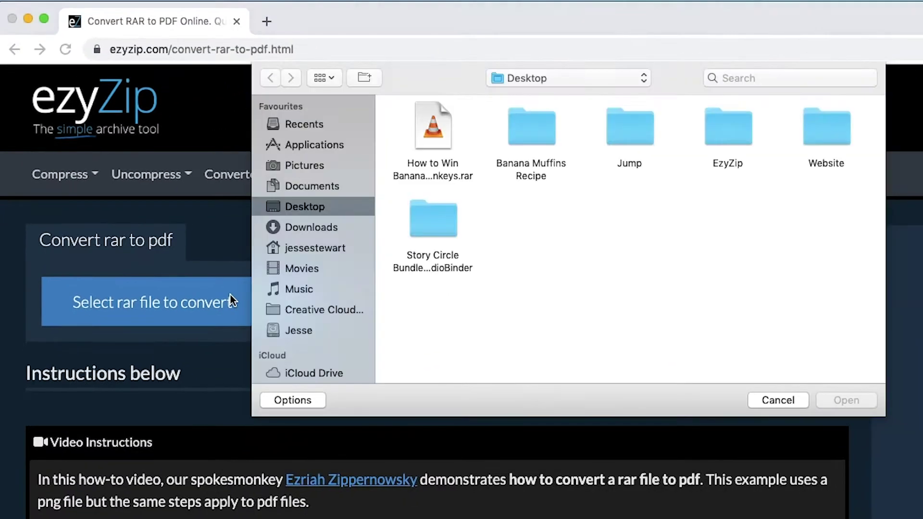
pyautogui.click(425, 170)
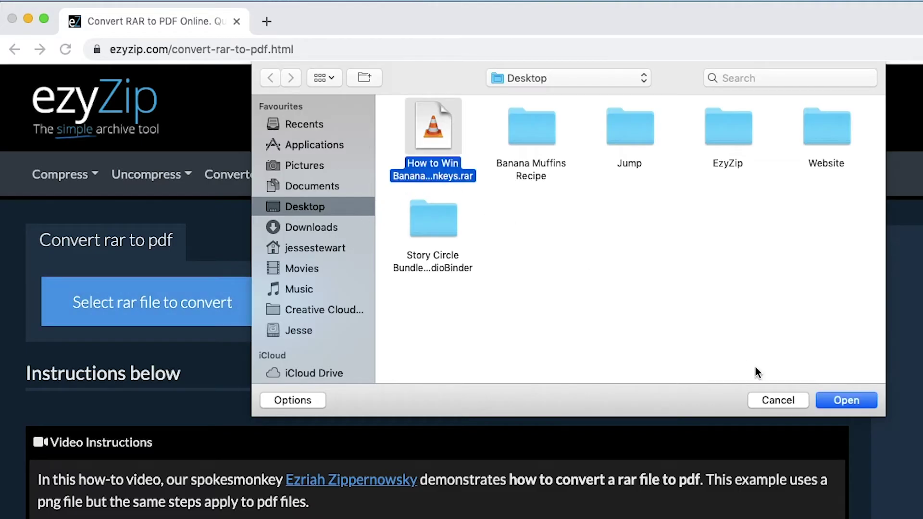
pyautogui.click(822, 401)
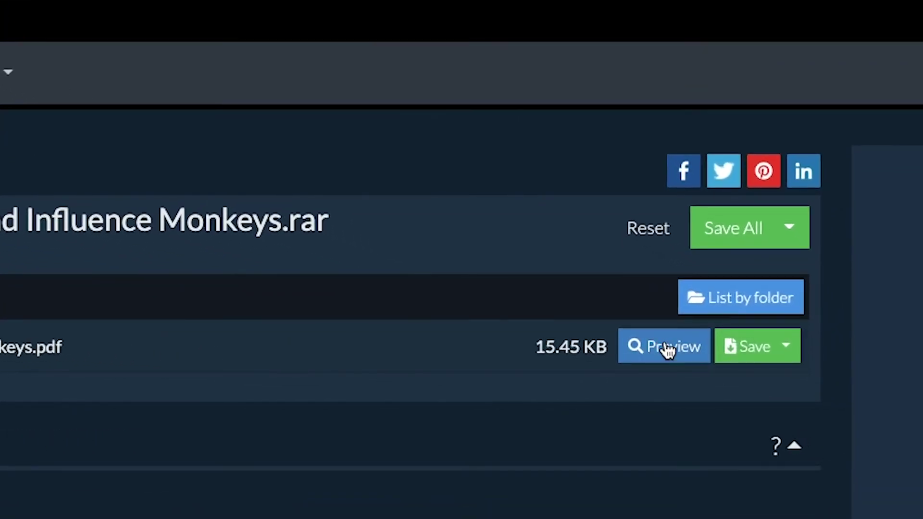
# Preview the converted PDF, then save it to the Desktop just below the .rar archive.
pyautogui.click(667, 349)
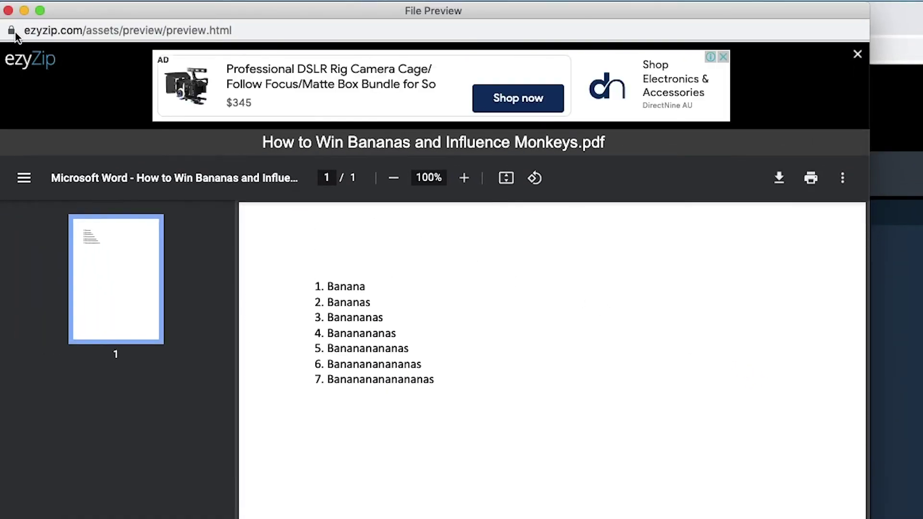
pyautogui.click(9, 12)
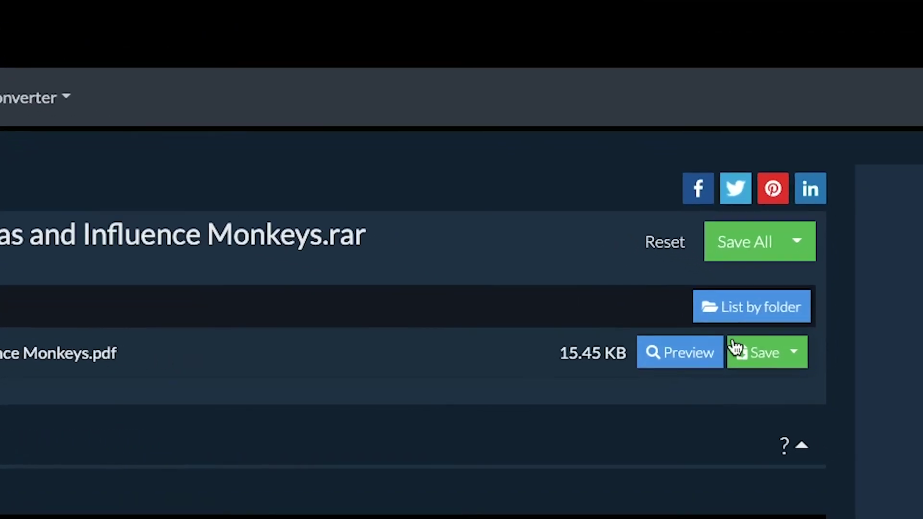
pyautogui.click(784, 357)
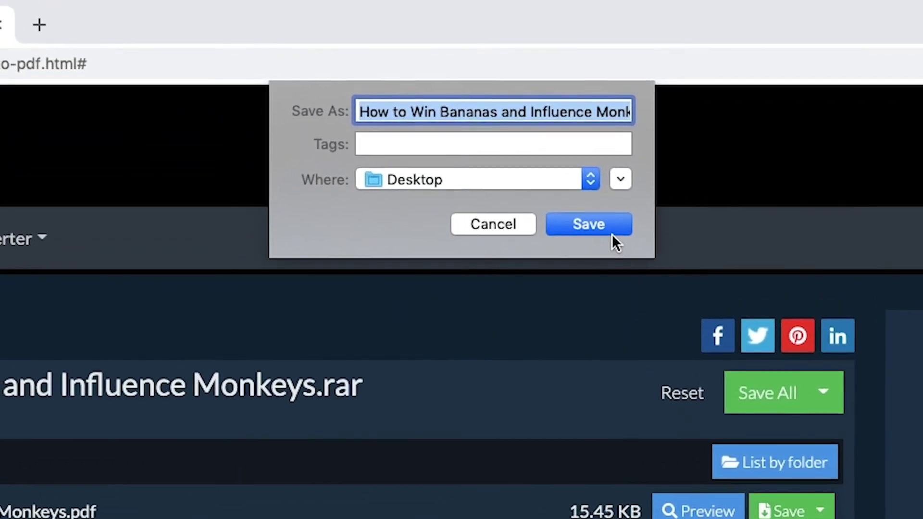
pyautogui.click(611, 234)
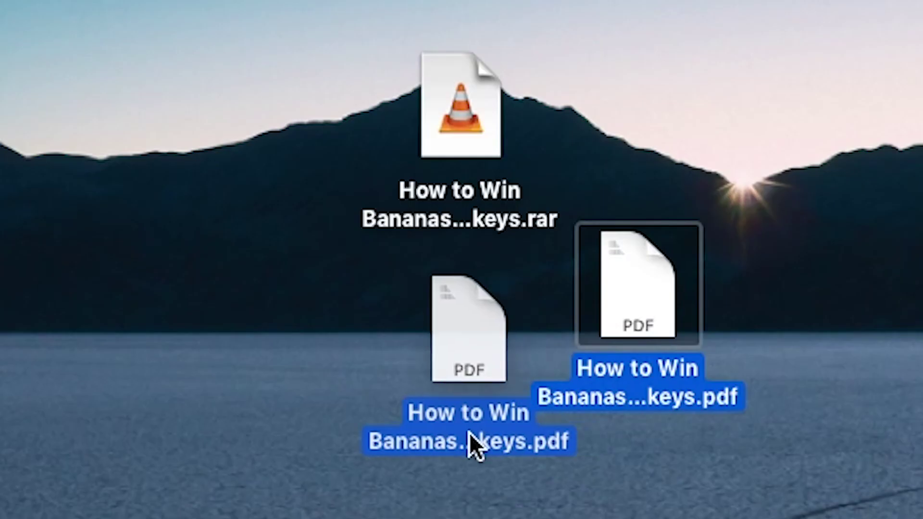
pyautogui.moveTo(470, 433); pyautogui.dragTo(456, 434)
pyautogui.click(669, 251)
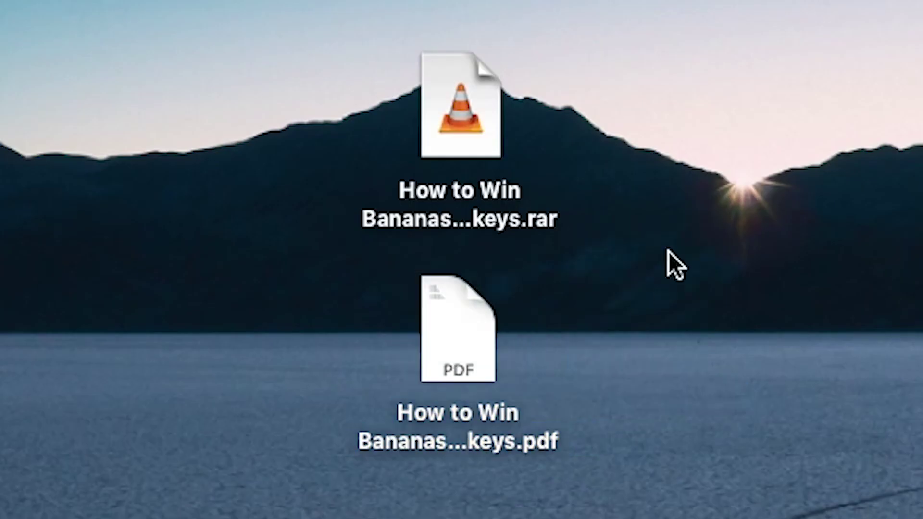